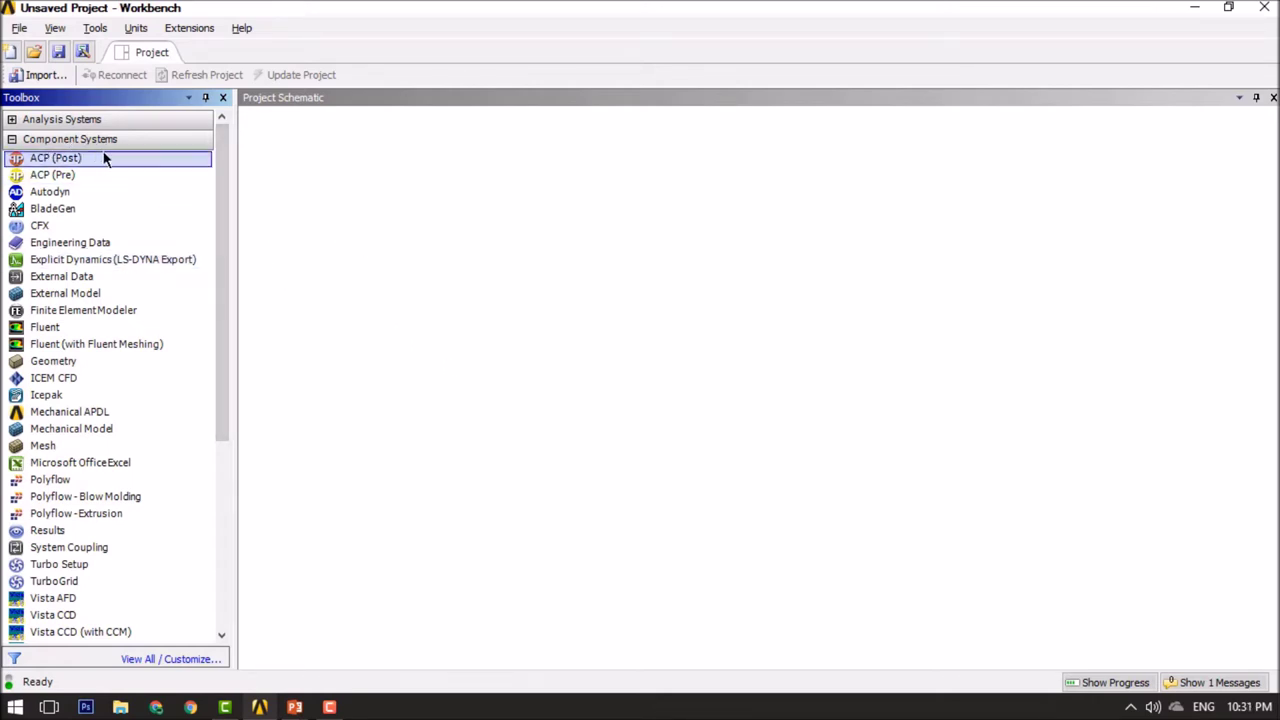
Step: Place a standalone Geometry system in the schematic and start a new DesignModeler geometry from its cell
{"action": "left_click_drag", "start_coordinate": [61, 361], "coordinate": [326, 213]}
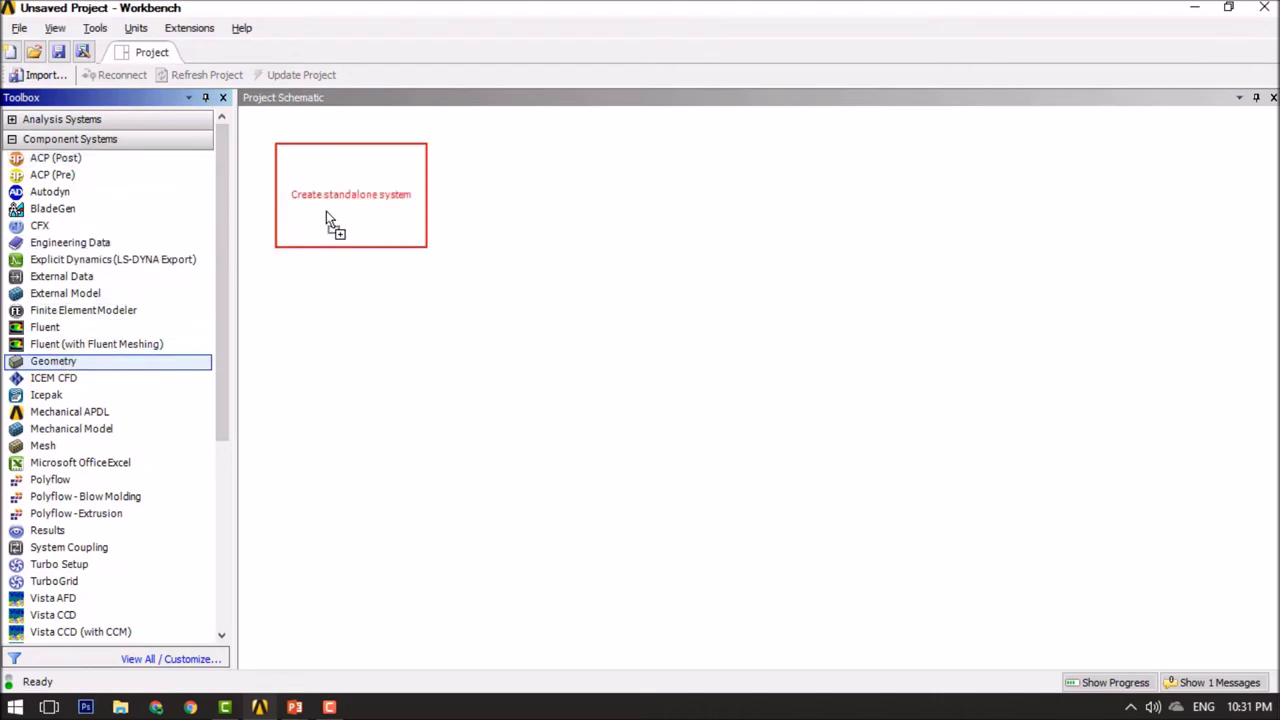
{"action": "left_click_drag", "start_coordinate": [326, 214], "coordinate": [330, 220]}
{"action": "left_click", "coordinate": [351, 197]}
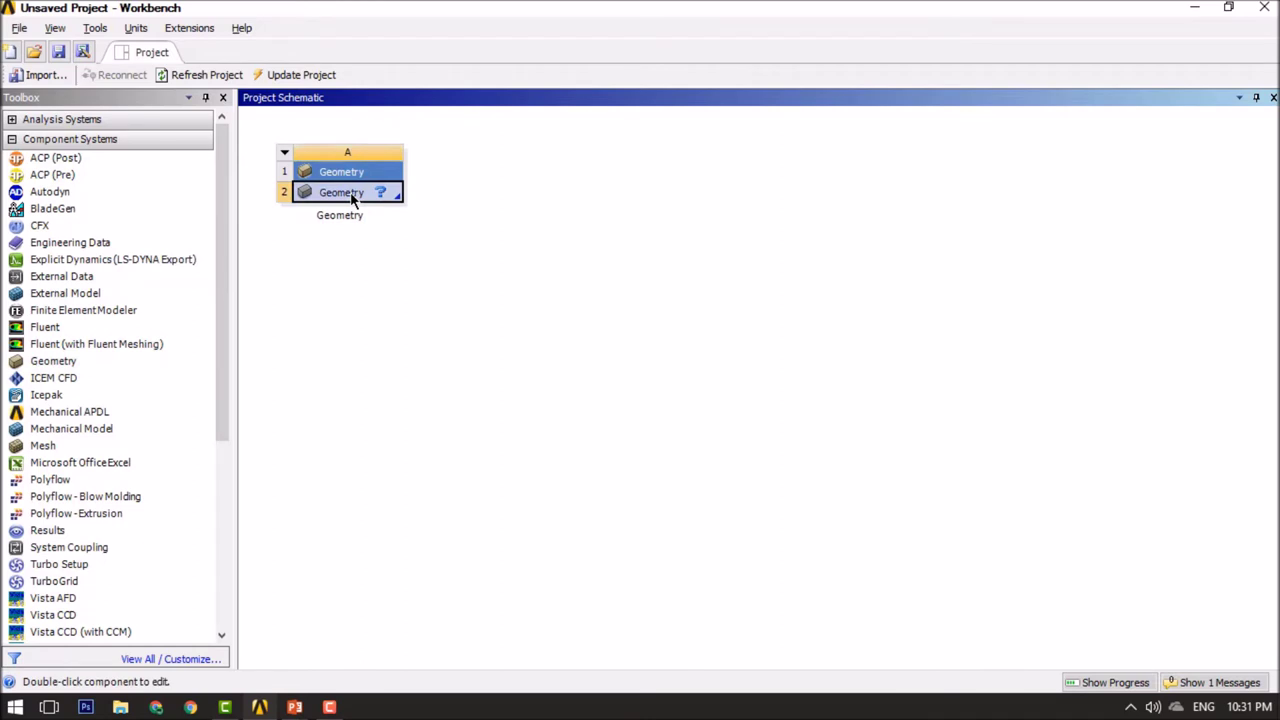
{"action": "right_click", "coordinate": [352, 199]}
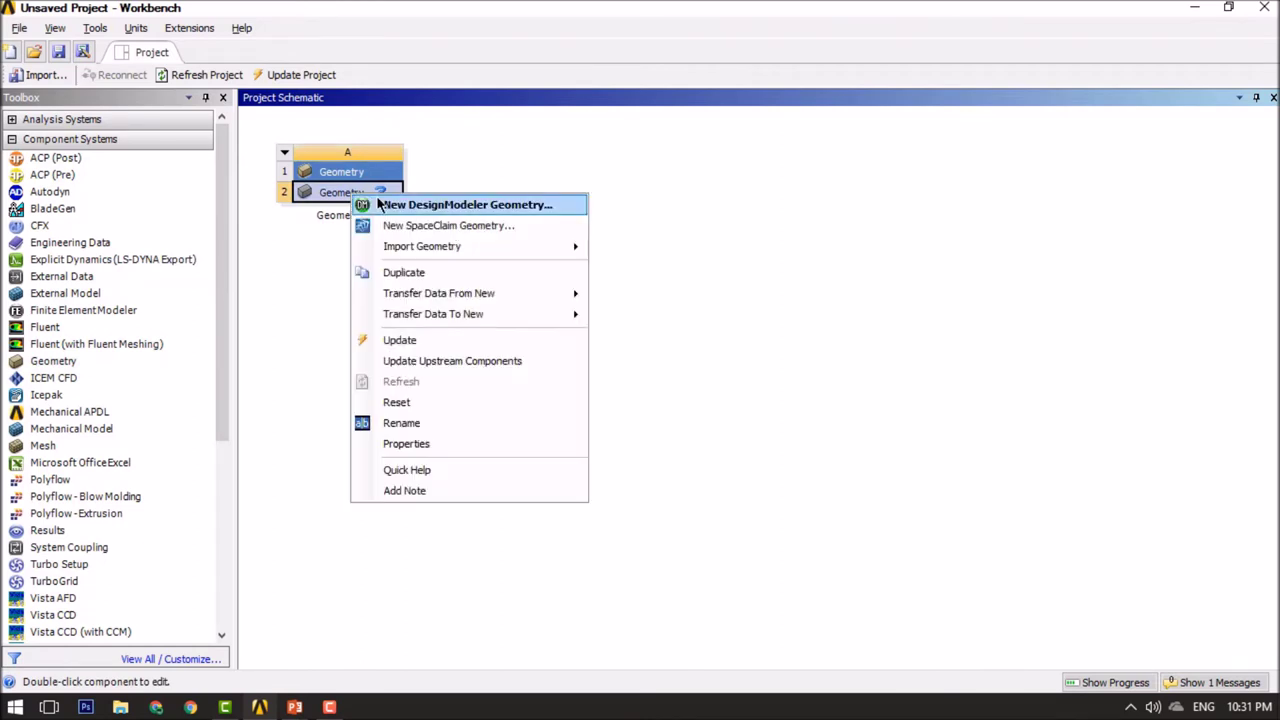
{"action": "left_click", "coordinate": [386, 206]}
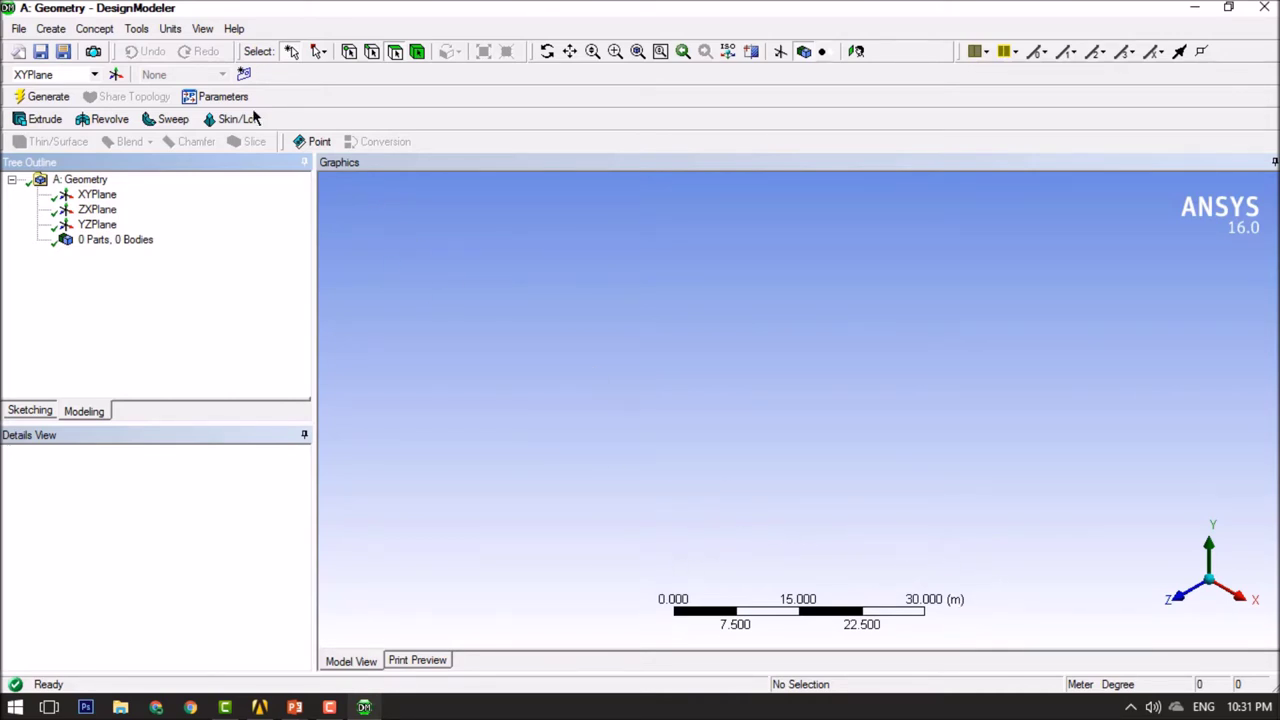
Step: Set model units to millimetres and turn the view to face the XYPlane head-on
{"action": "left_click", "coordinate": [170, 29]}
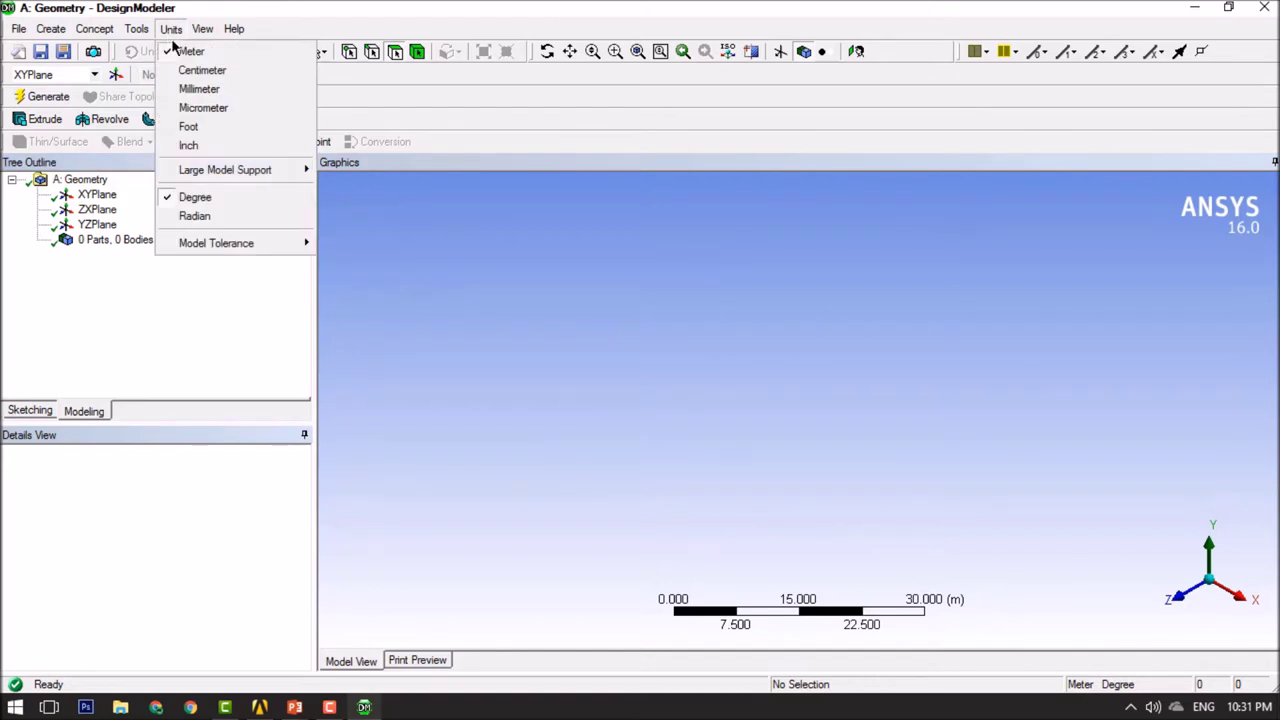
{"action": "left_click", "coordinate": [196, 90]}
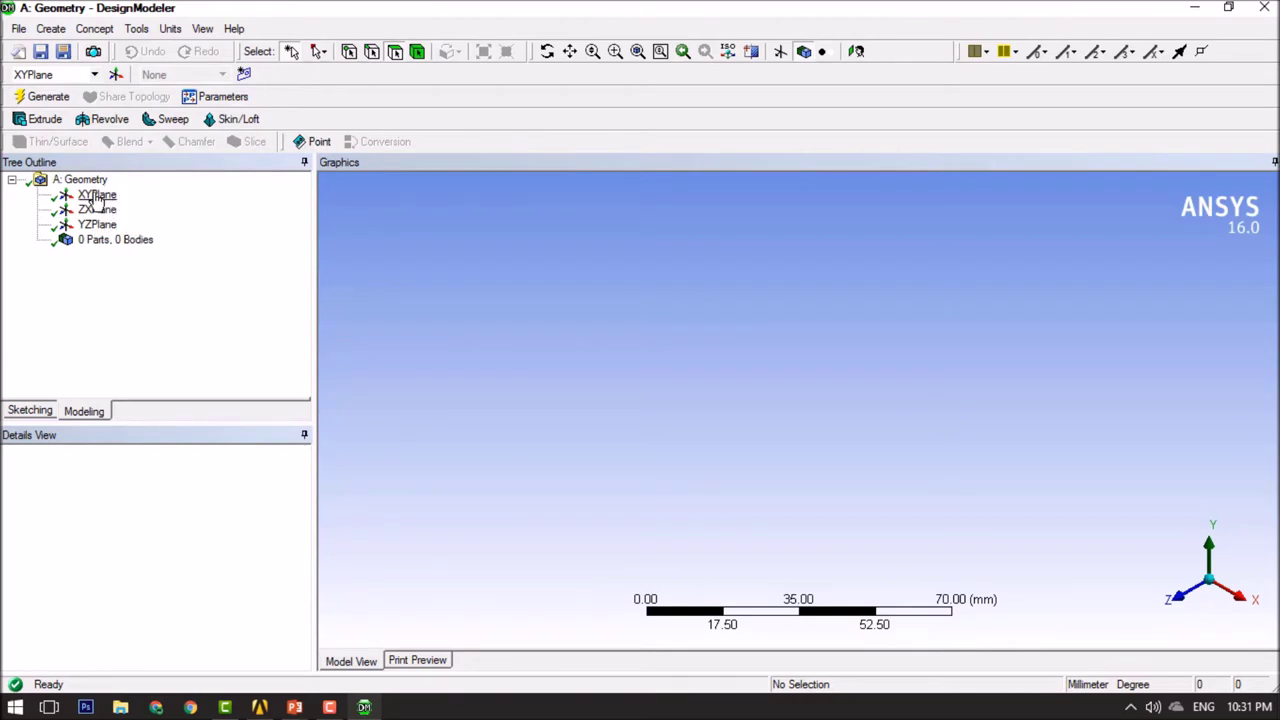
{"action": "left_click", "coordinate": [97, 196]}
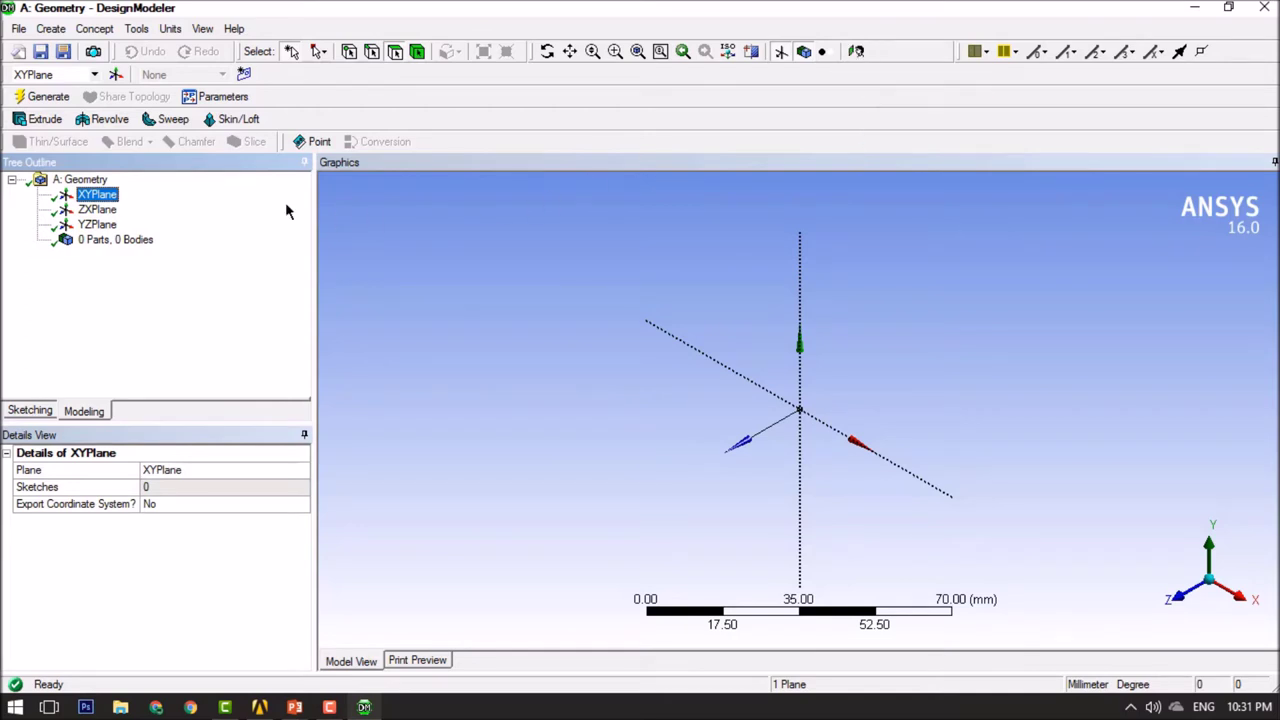
{"action": "right_click", "coordinate": [118, 207]}
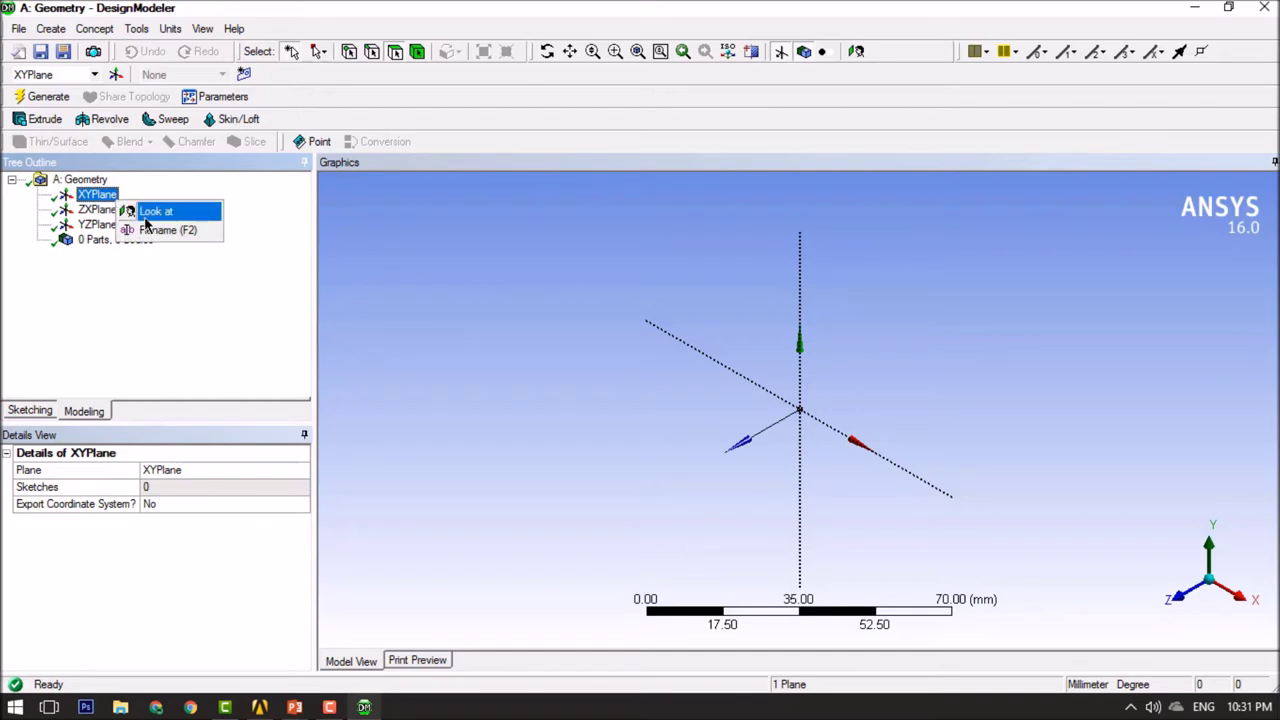
{"action": "left_click", "coordinate": [146, 215]}
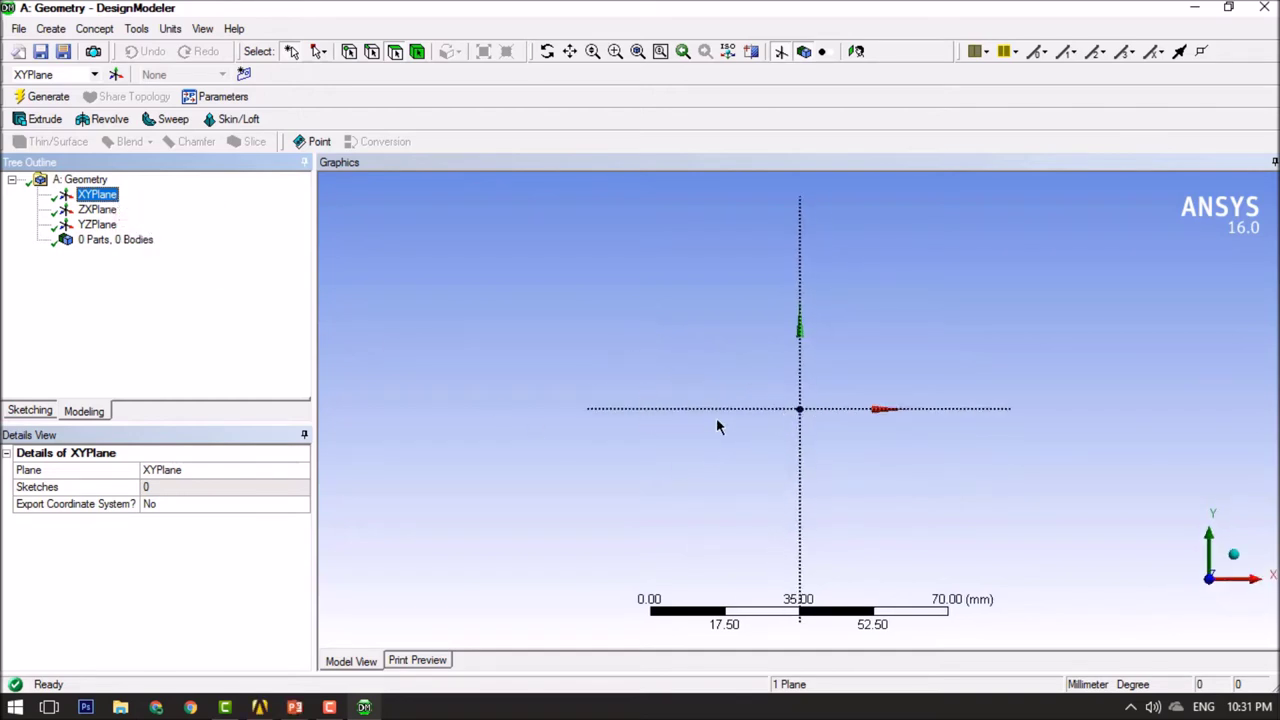
{"action": "left_click", "coordinate": [30, 411]}
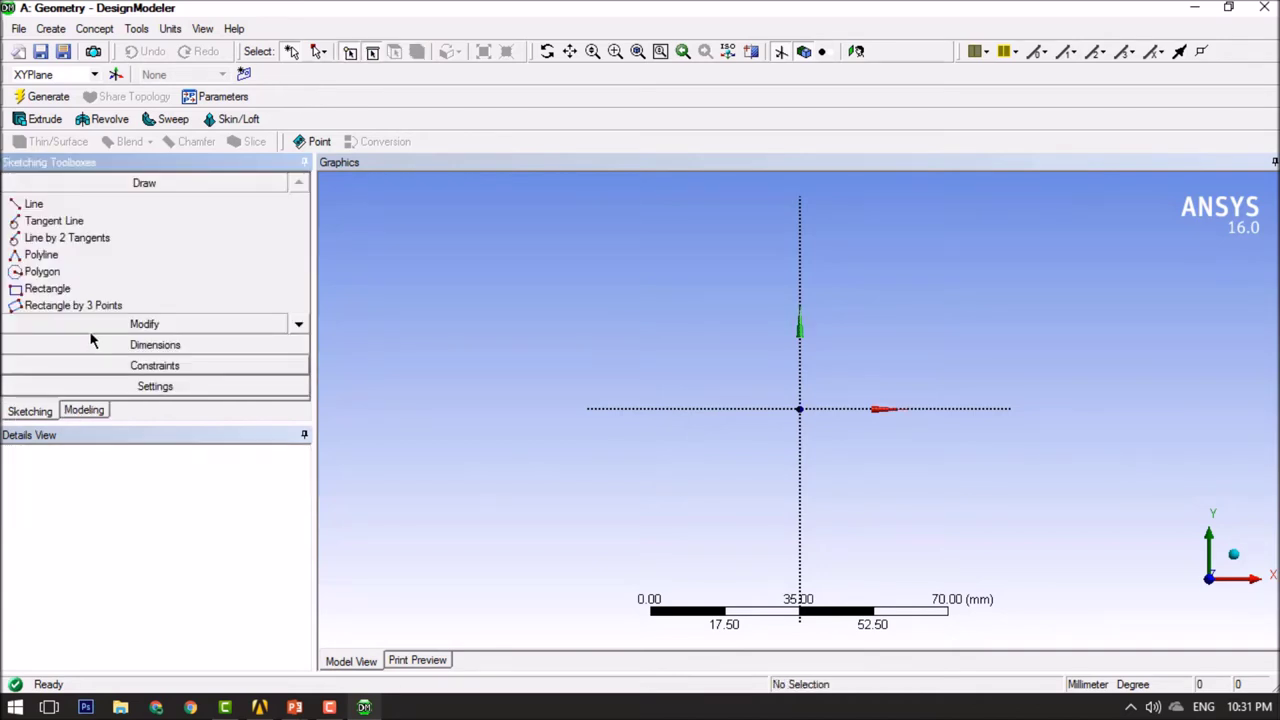
Step: Draw a rectangle on the XYPlane with opposite corners on either side of the origin
{"action": "left_click", "coordinate": [47, 290]}
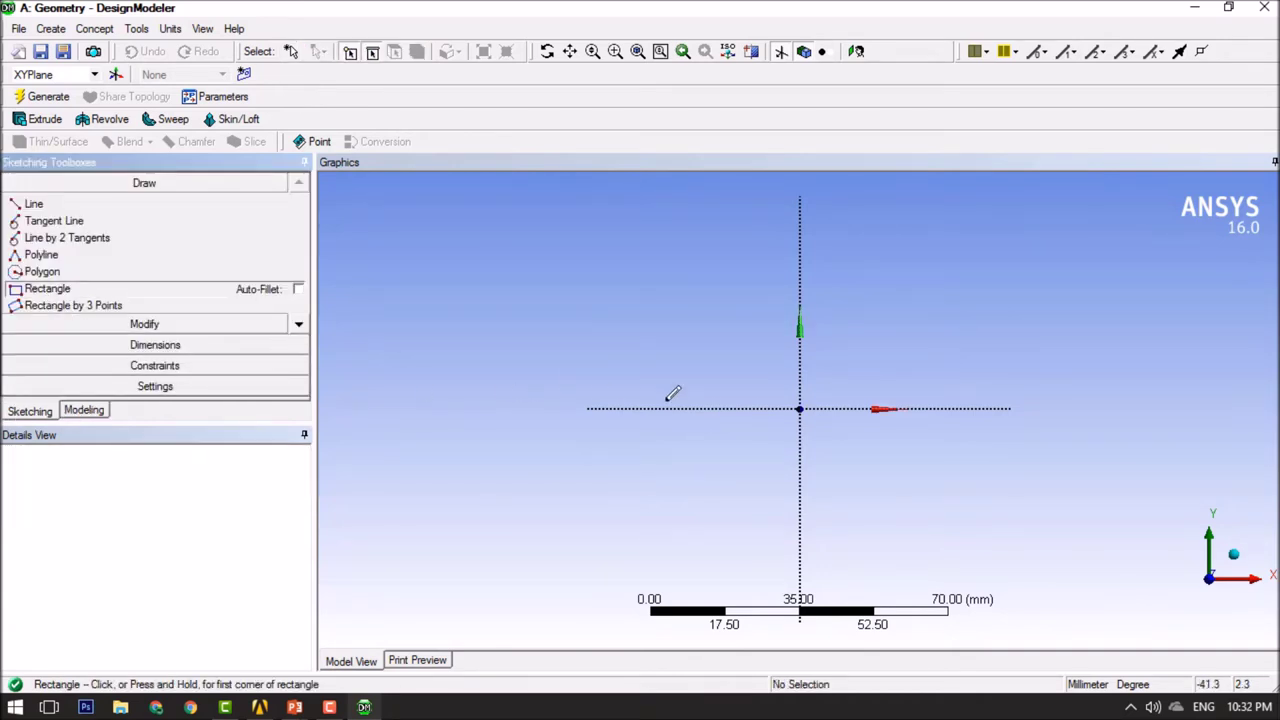
{"action": "left_click", "coordinate": [736, 360]}
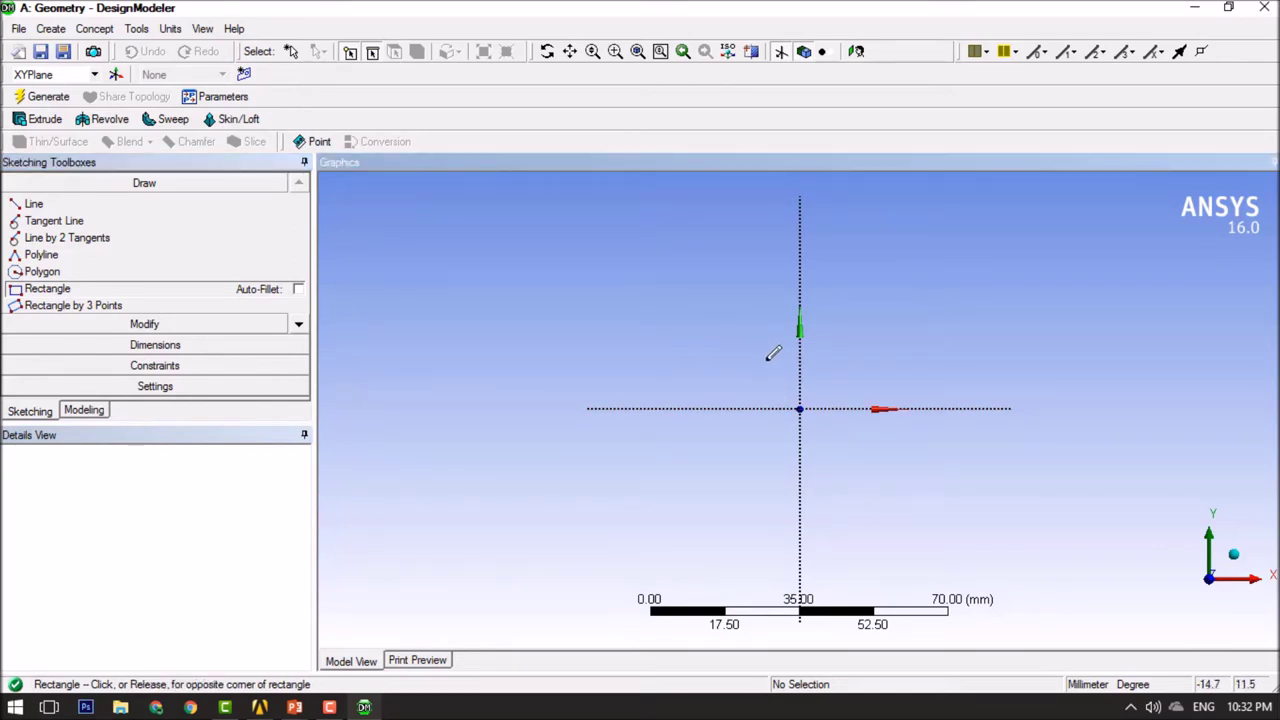
{"action": "left_click", "coordinate": [880, 452]}
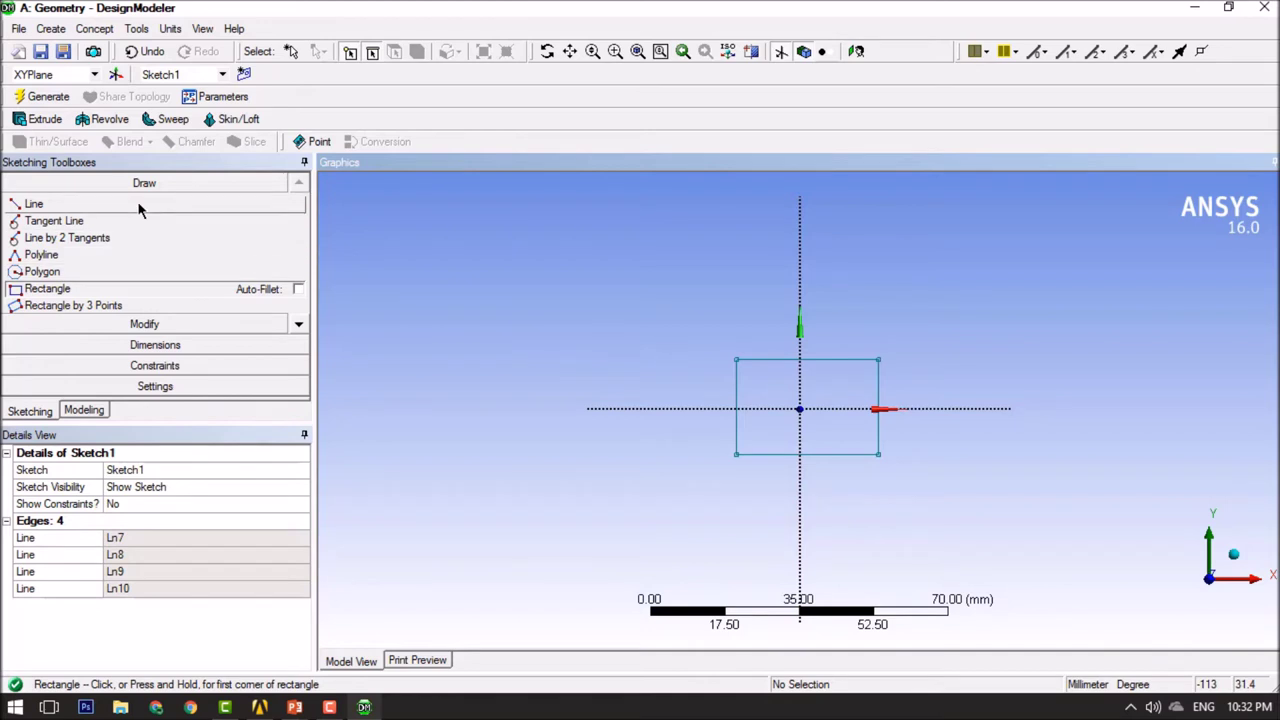
{"action": "left_click", "coordinate": [58, 120]}
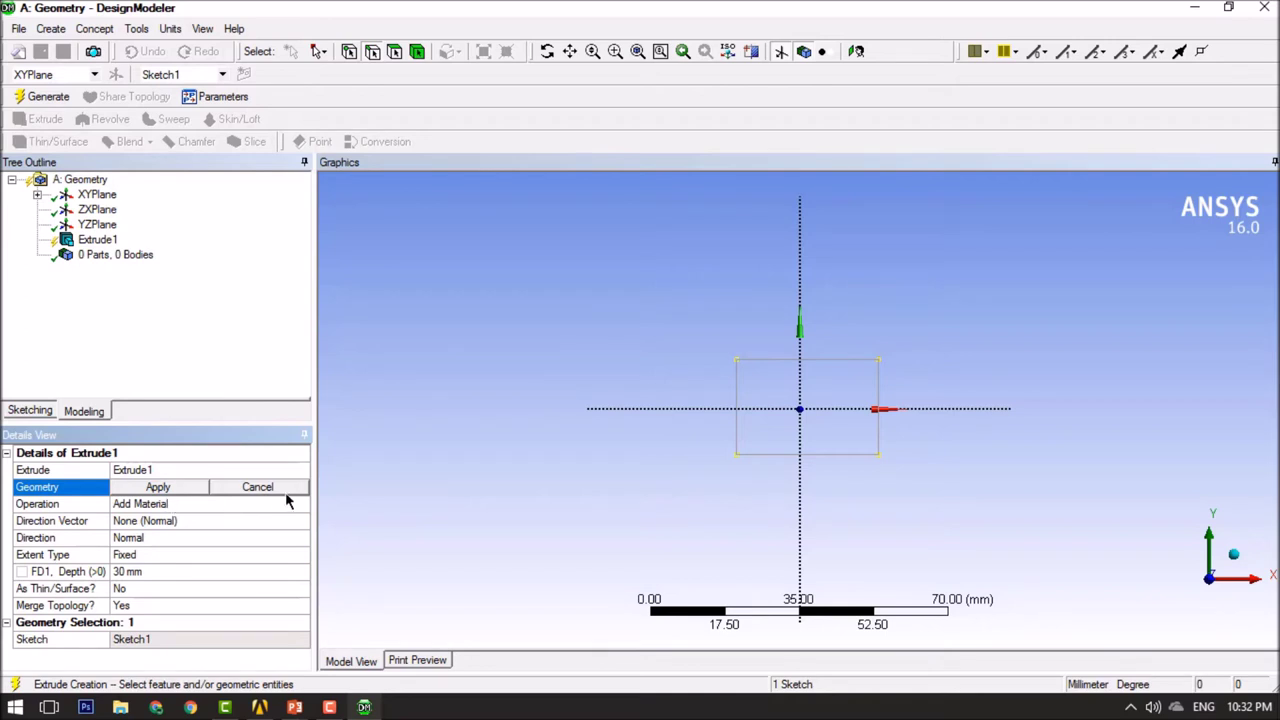
Step: Extrude Sketch1 to a 50 mm depth and generate the solid block
{"action": "left_click", "coordinate": [166, 488]}
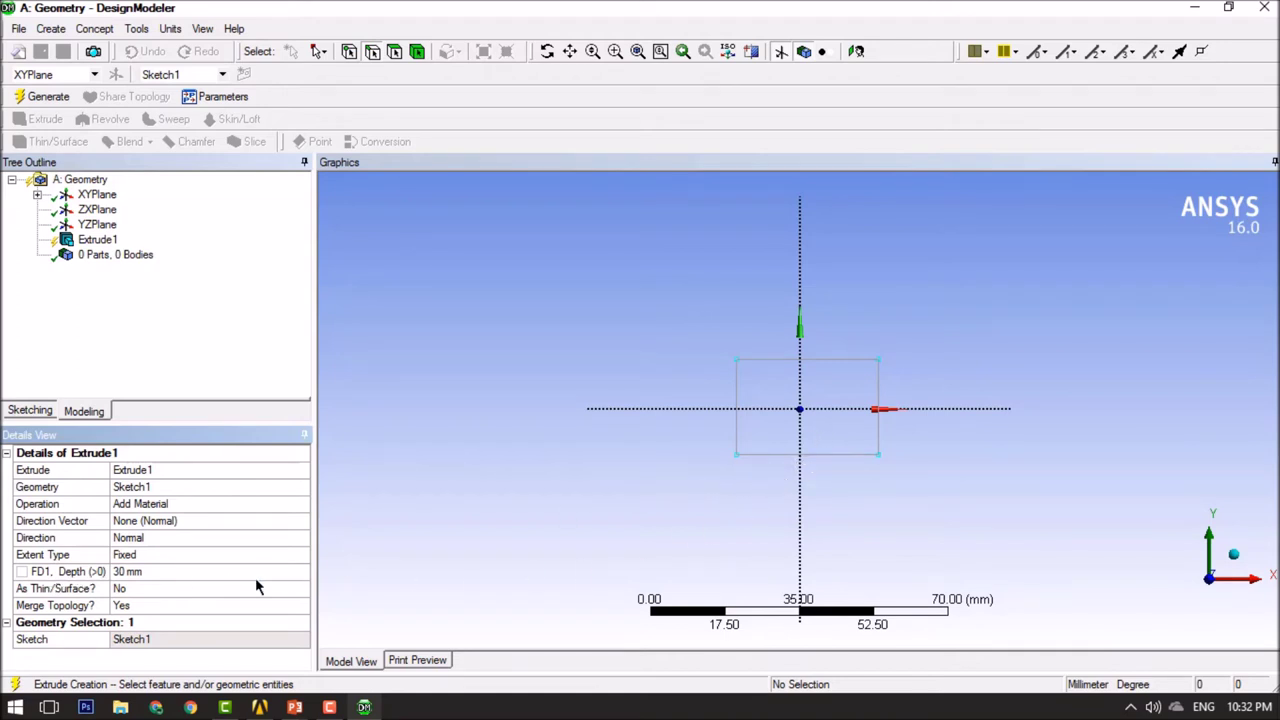
{"action": "left_click", "coordinate": [148, 570]}
{"action": "type", "text": "5"}
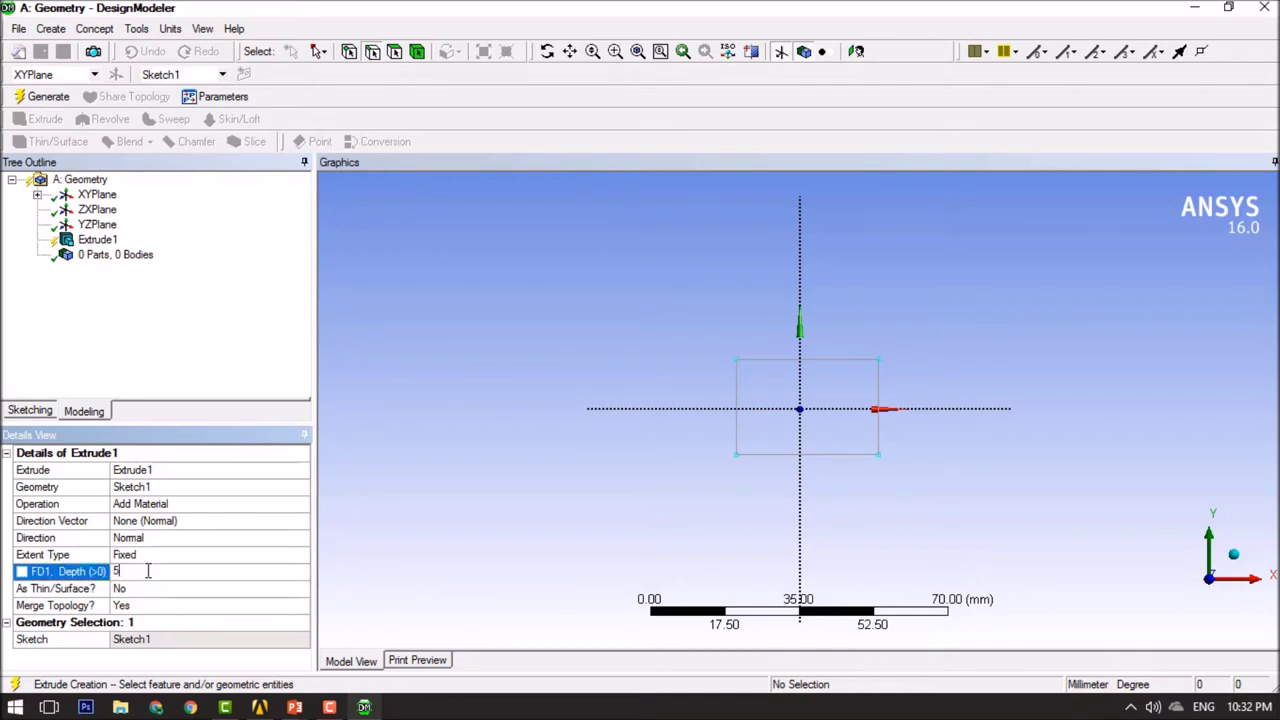
{"action": "type", "text": "0"}
{"action": "key", "text": "Return"}
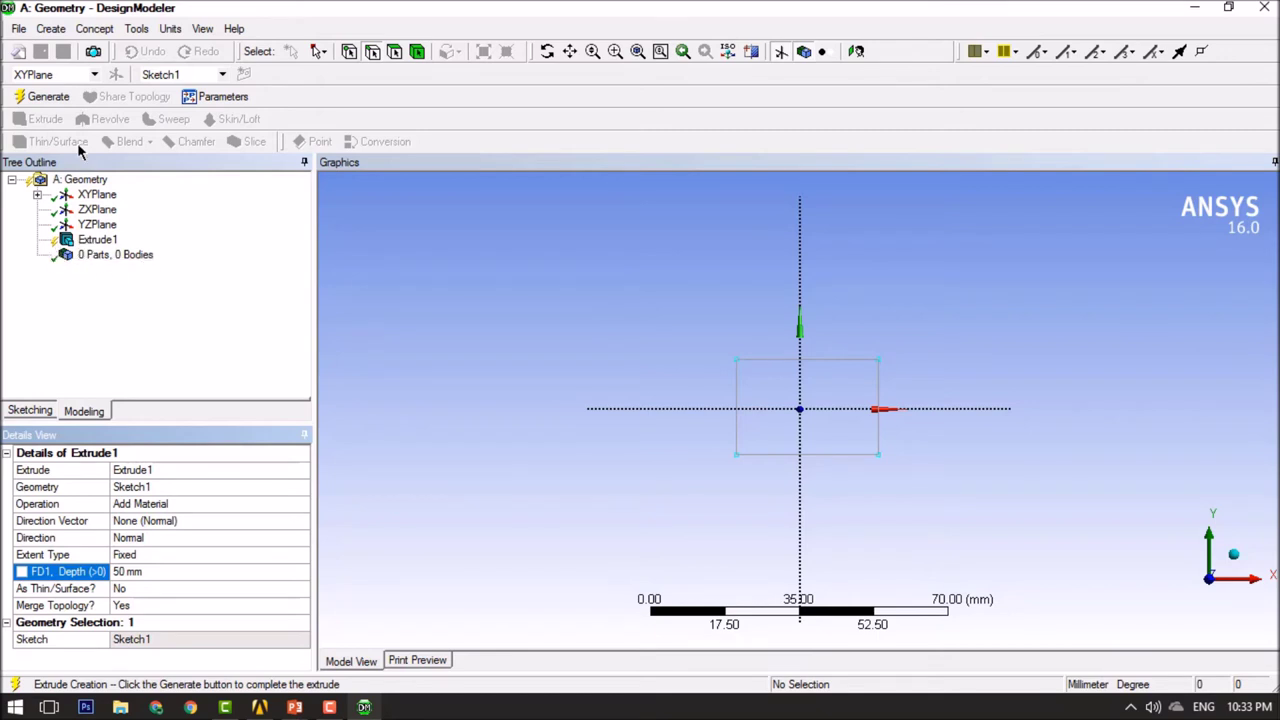
{"action": "left_click", "coordinate": [40, 96]}
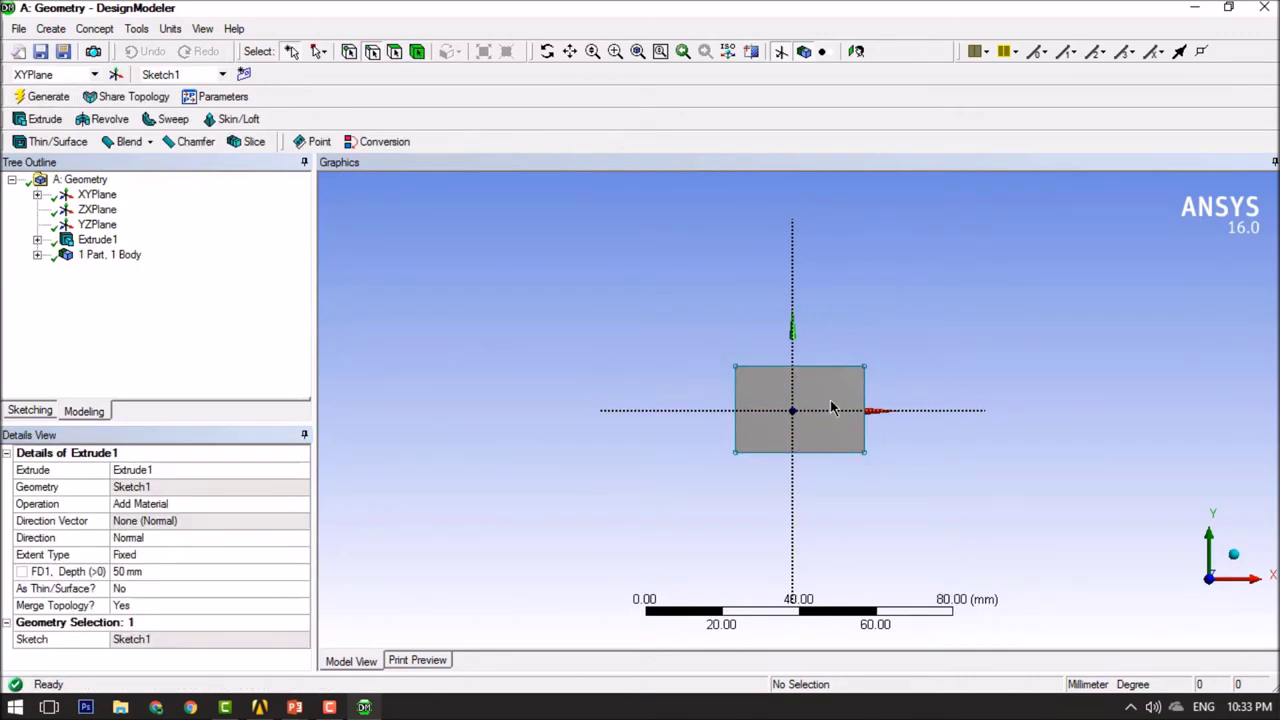
{"action": "mouse_move", "coordinate": [916, 360]}
{"action": "middle_mouse_down"}
{"action": "mouse_move", "coordinate": [755, 383]}
{"action": "mouse_move", "coordinate": [980, 503]}
{"action": "middle_mouse_up"}
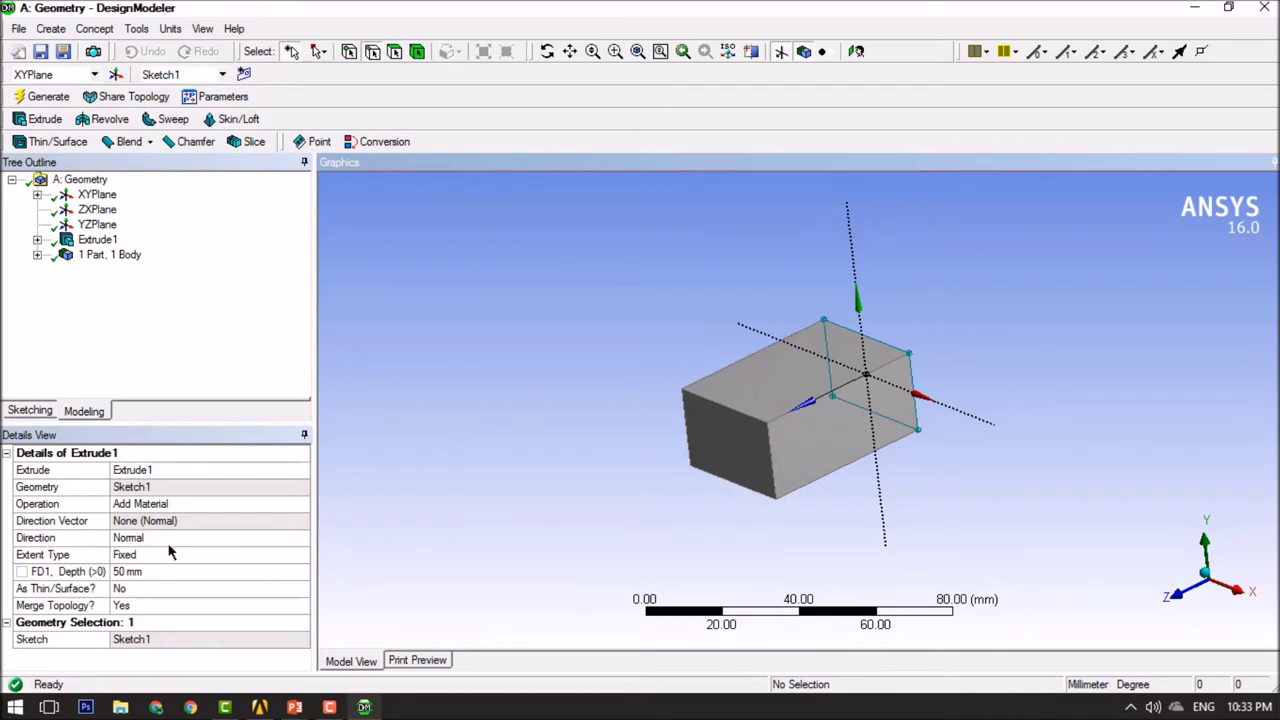
Step: Set Extrude1's direction to Reversed and regenerate the block
{"action": "left_click", "coordinate": [196, 544]}
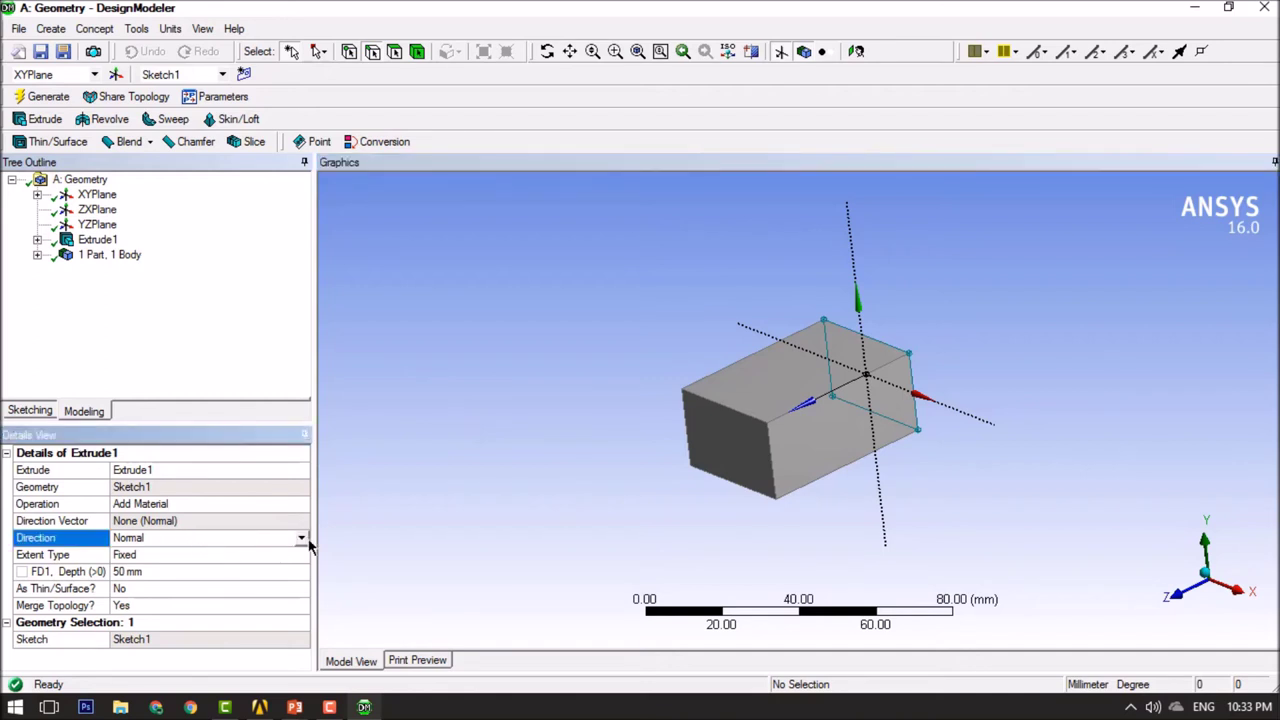
{"action": "left_click", "coordinate": [308, 543]}
{"action": "left_click", "coordinate": [297, 566]}
{"action": "left_click", "coordinate": [42, 96]}
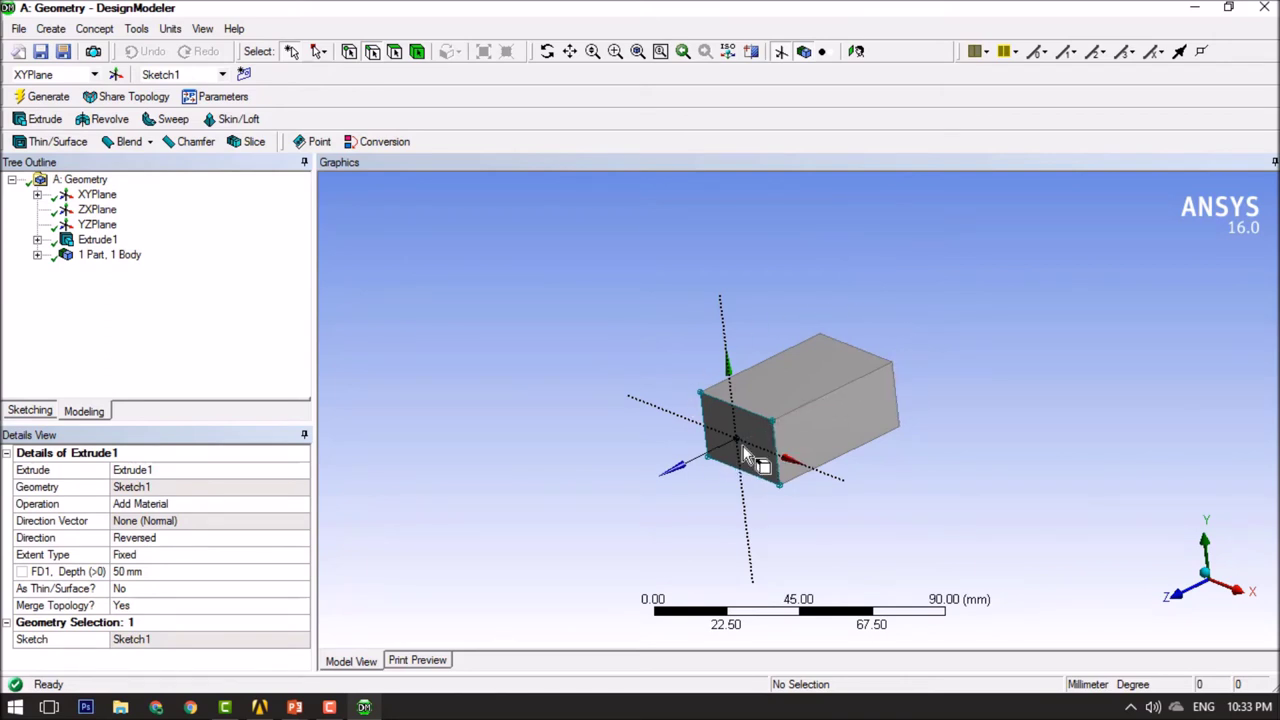
Step: Set Extrude1's direction to Both - Symmetric and regenerate the block
{"action": "left_click", "coordinate": [301, 538]}
{"action": "left_click", "coordinate": [302, 540]}
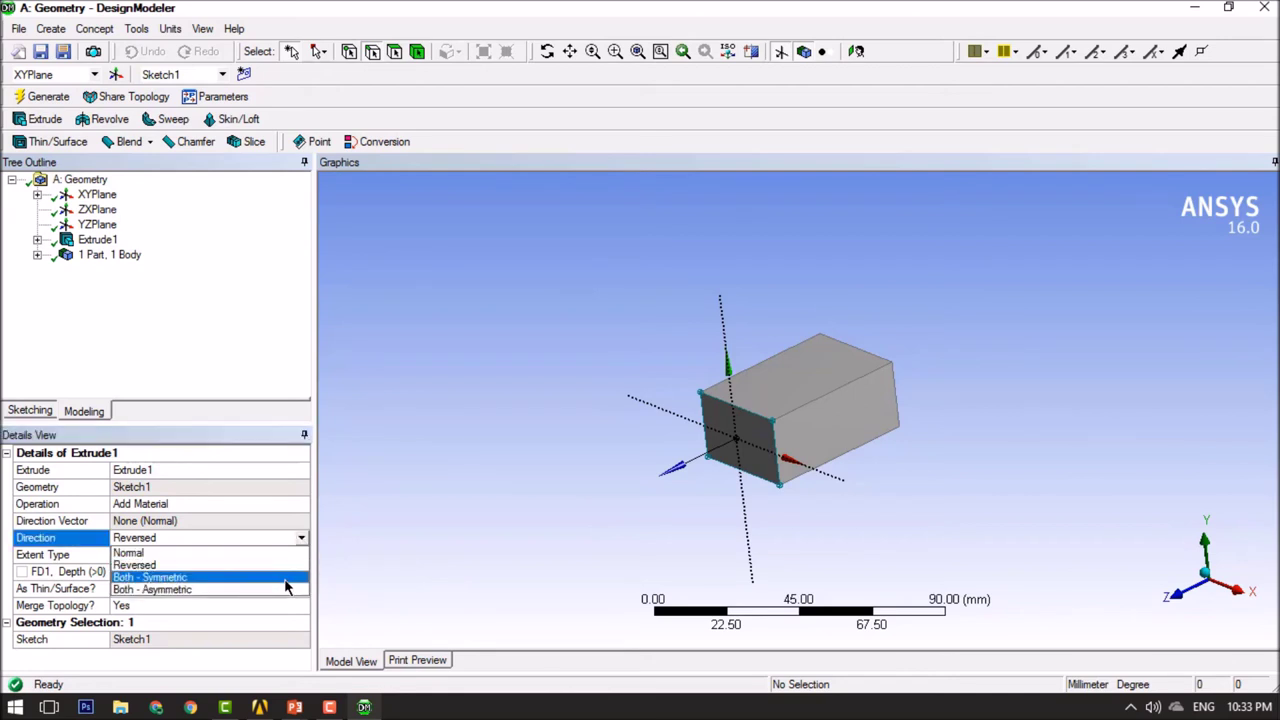
{"action": "left_click", "coordinate": [286, 580]}
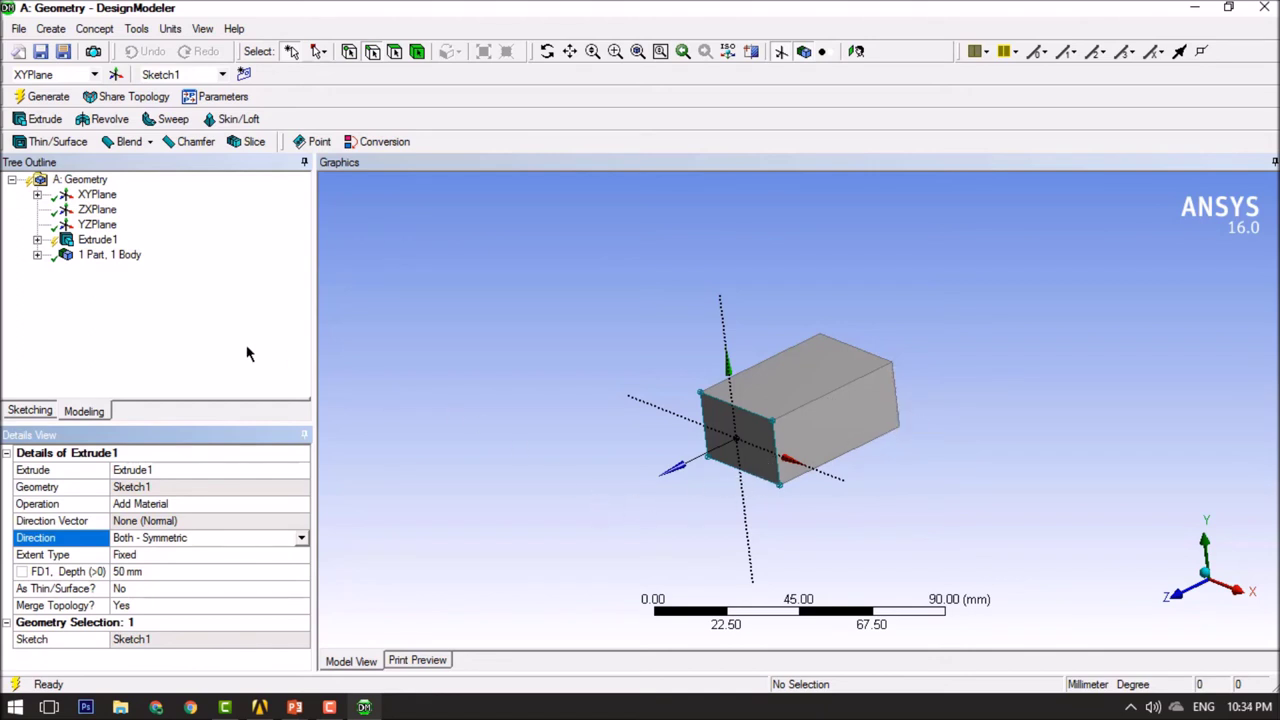
{"action": "left_click", "coordinate": [42, 99]}
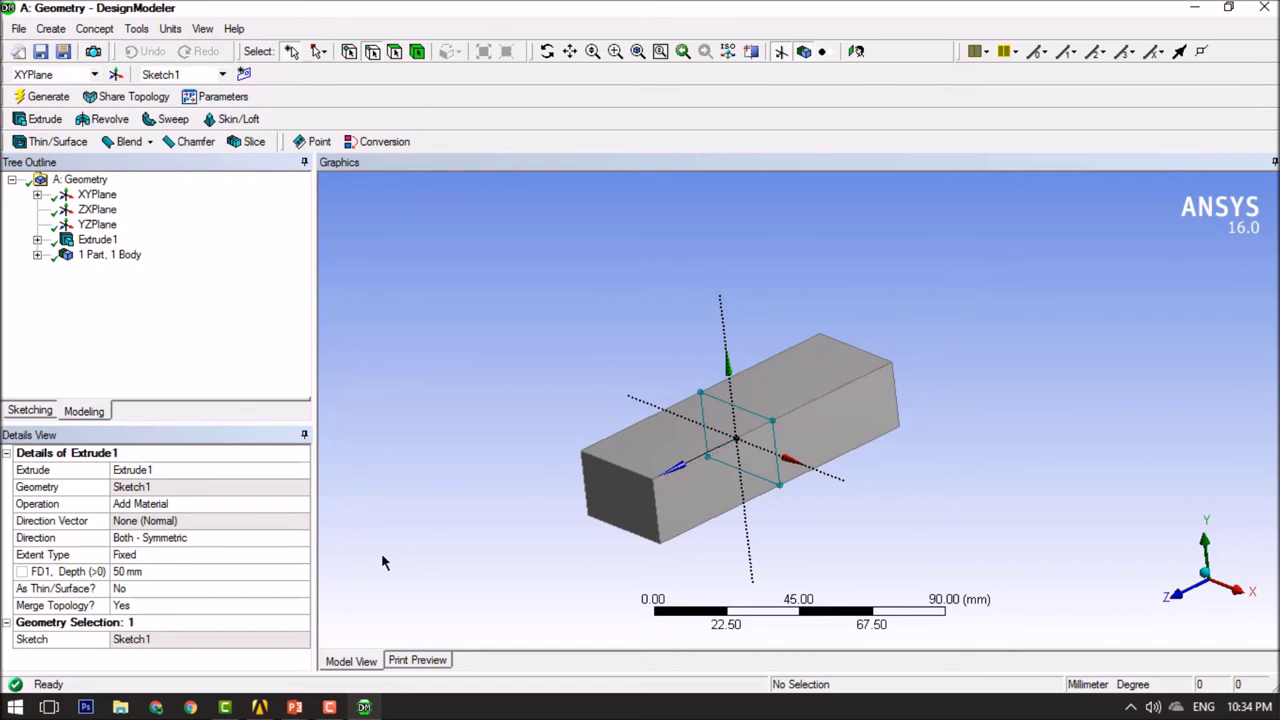
Step: Switch Extrude1 to Both - Asymmetric with a 10 mm second depth and regenerate
{"action": "left_click", "coordinate": [297, 537]}
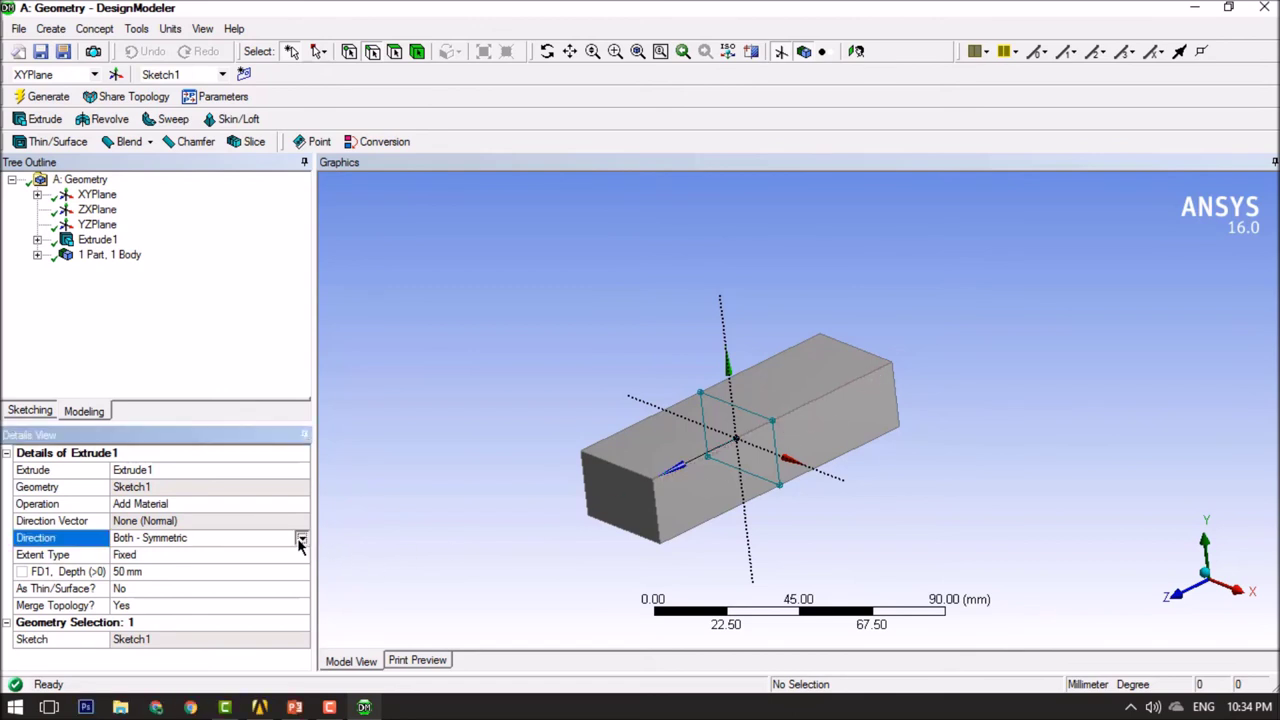
{"action": "left_click", "coordinate": [299, 539]}
{"action": "left_click", "coordinate": [295, 590]}
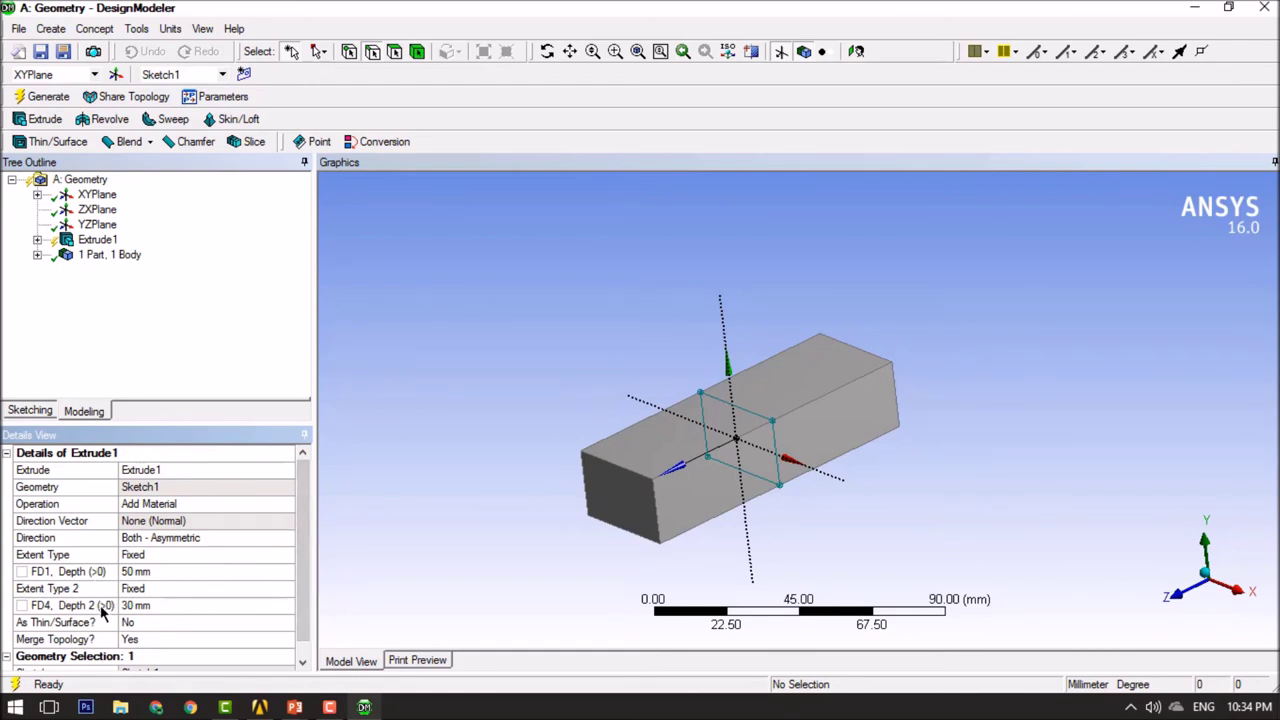
{"action": "left_click", "coordinate": [176, 610]}
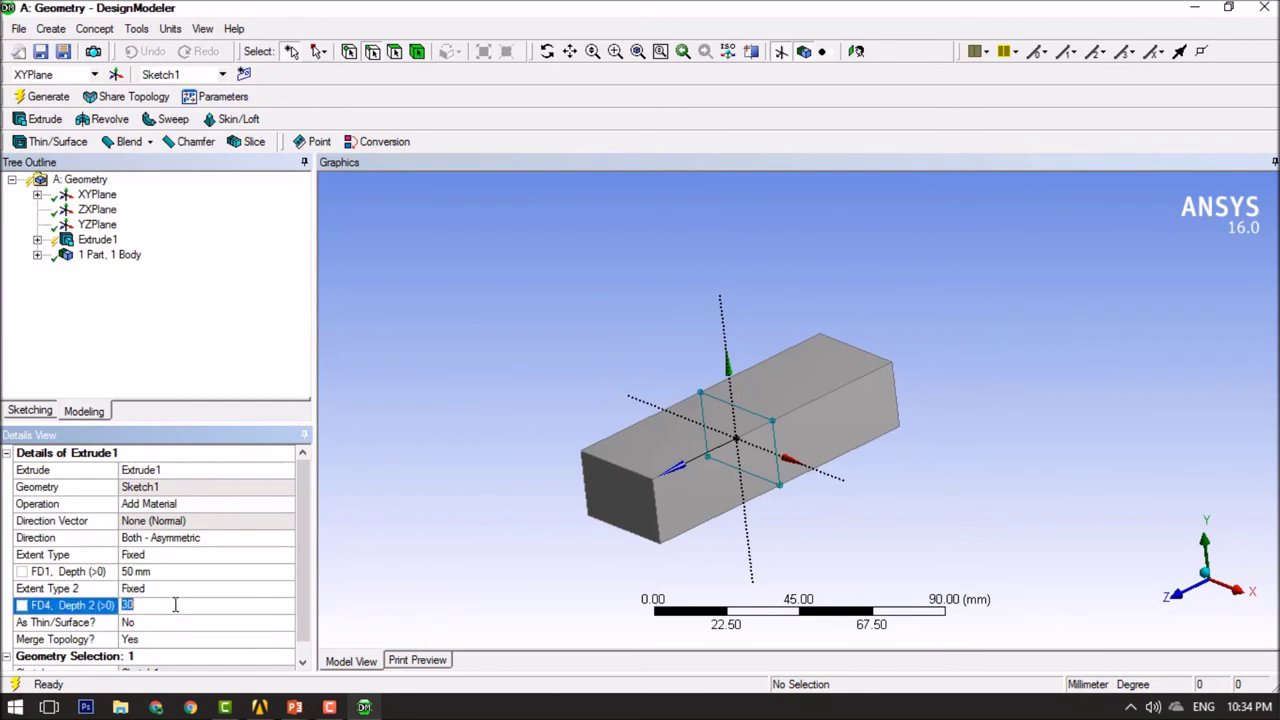
{"action": "type", "text": "1"}
{"action": "type", "text": "0"}
{"action": "key", "text": "Return"}
{"action": "left_click", "coordinate": [394, 556]}
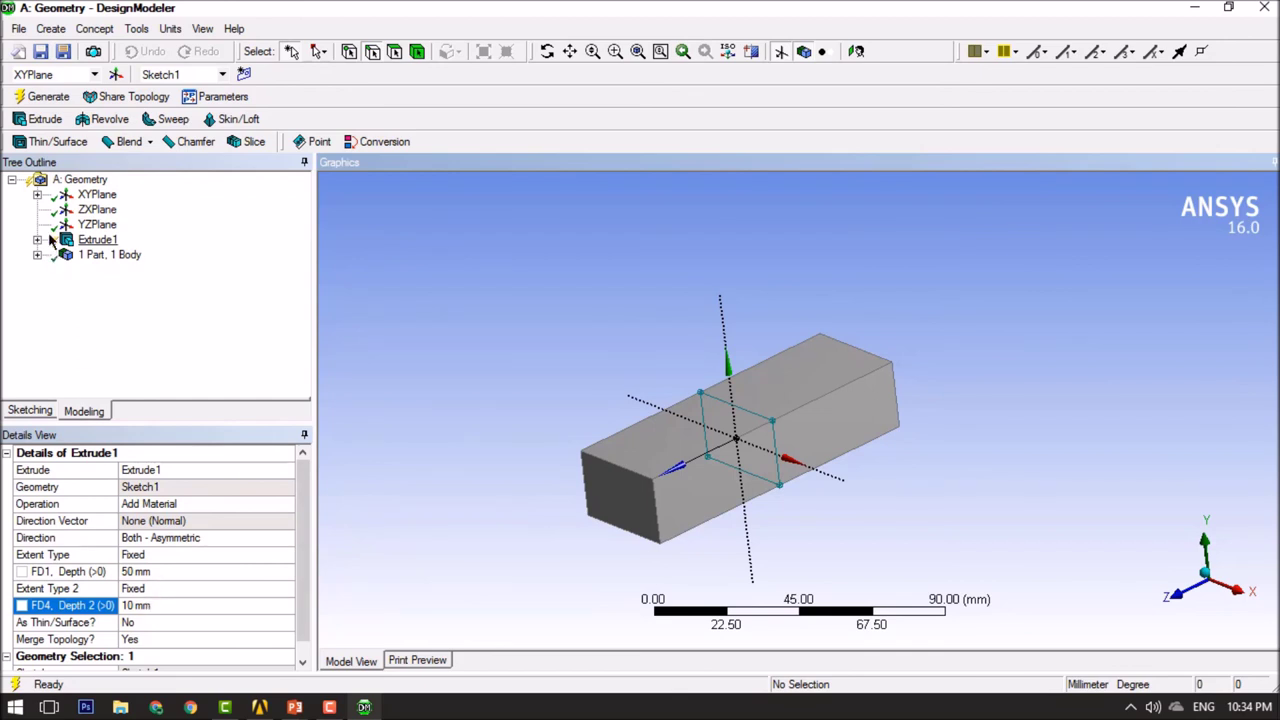
{"action": "left_click", "coordinate": [40, 97]}
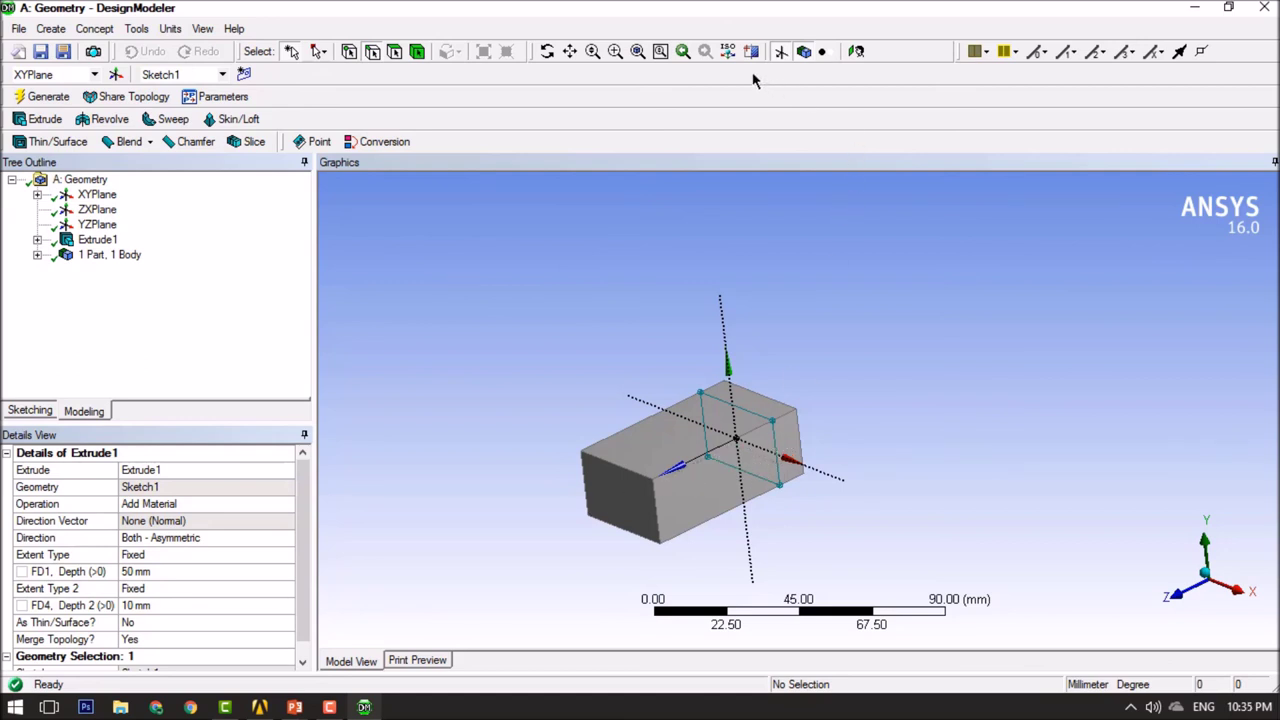
Step: Show the finished block in isometric view
{"action": "left_click", "coordinate": [728, 58]}
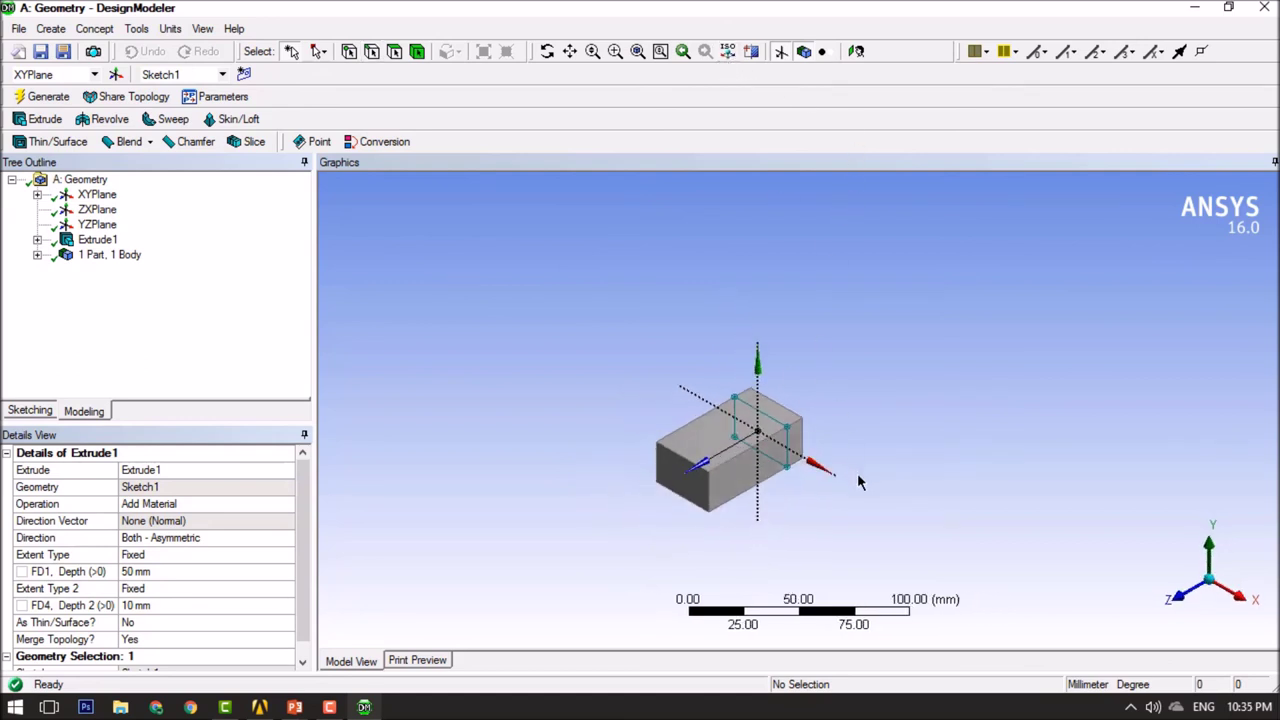